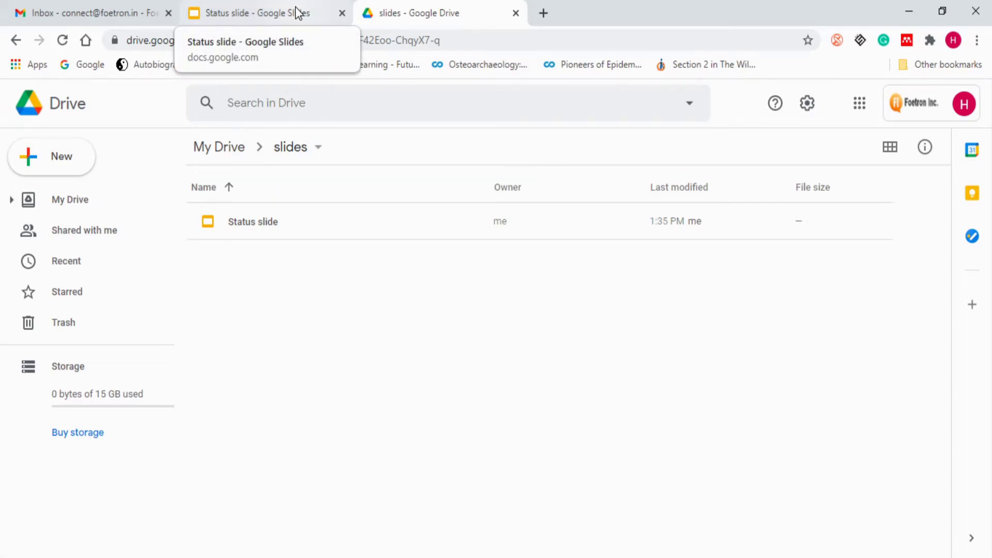
Step: Move the Status slide presentation to the trash and take it back out from the trash notice
left_click(297, 13)
left_click(382, 18)
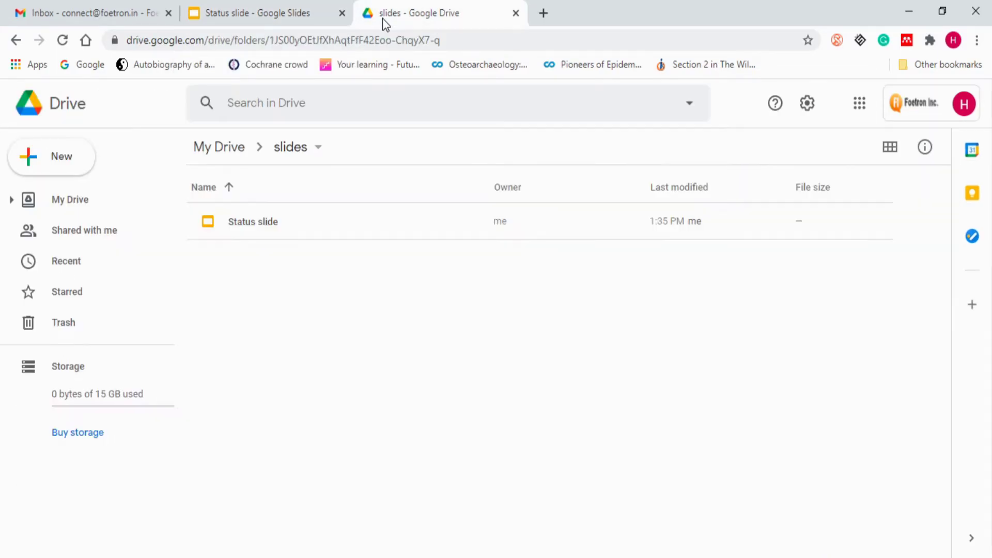
left_click(237, 20)
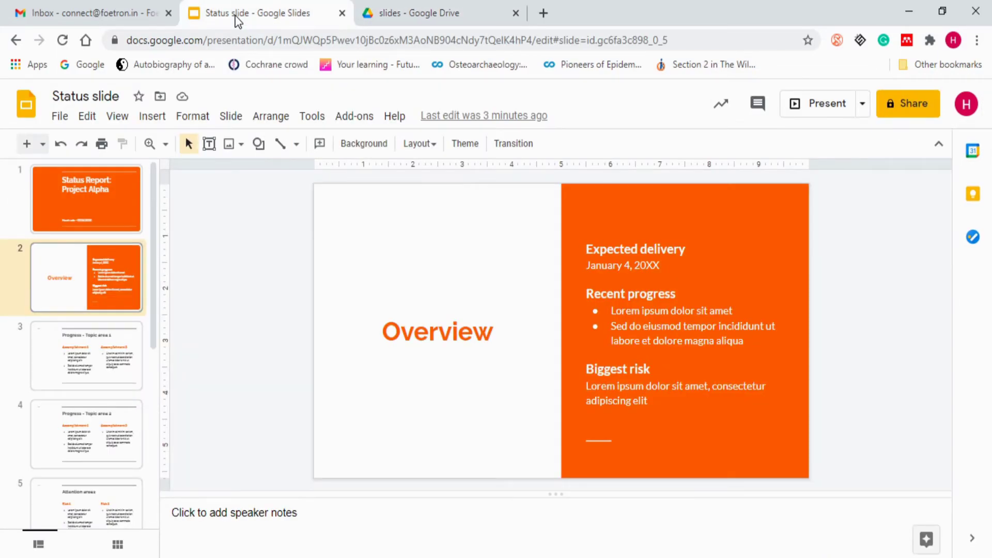
left_click(60, 118)
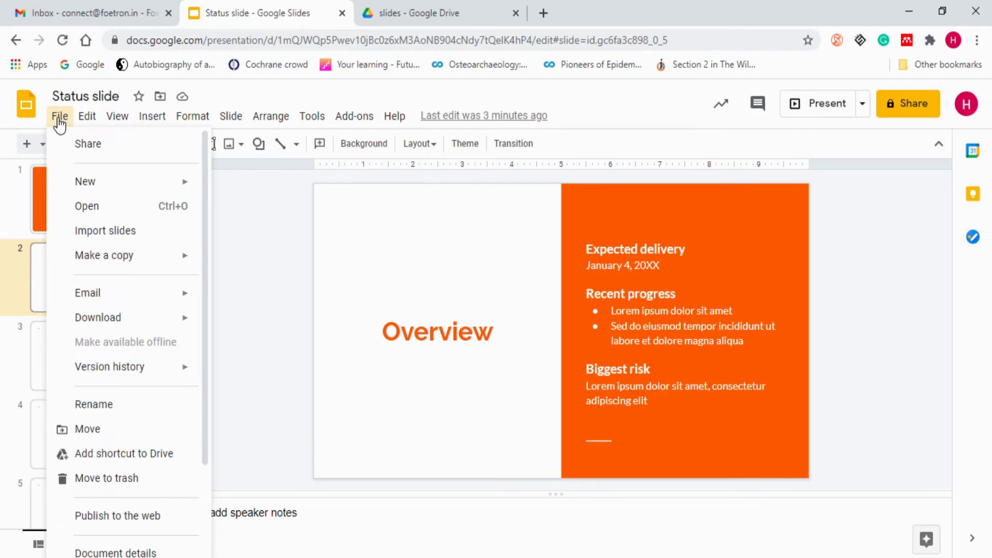
left_click(96, 480)
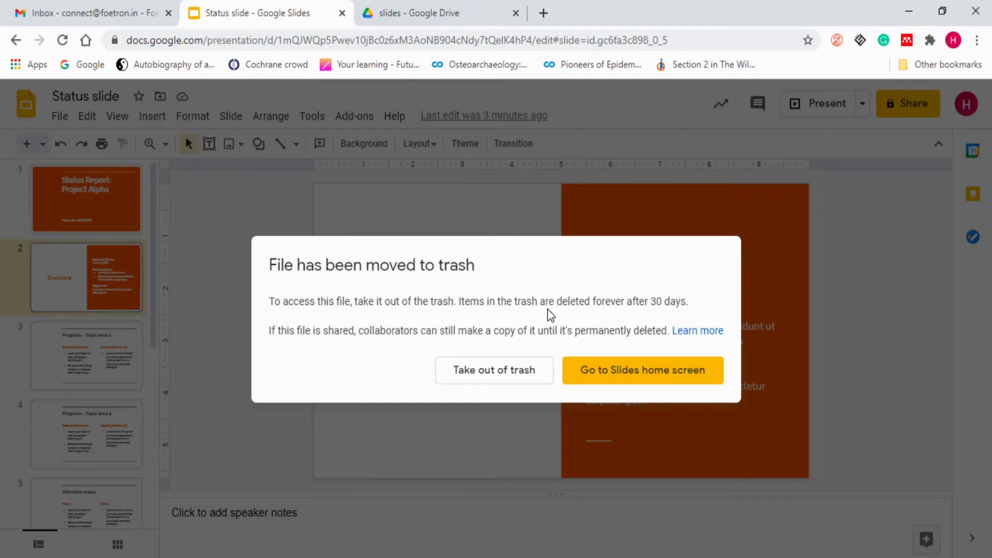
left_click(528, 370)
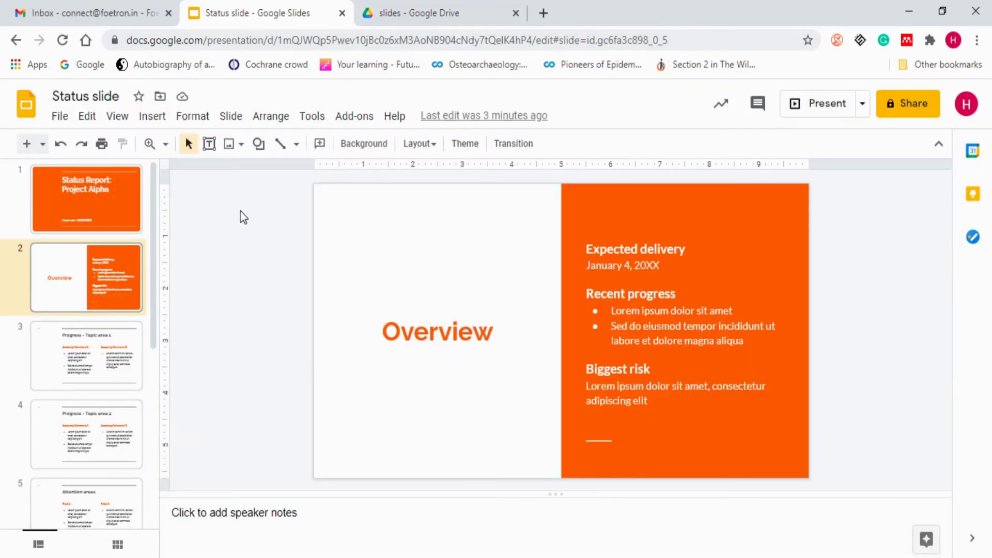
Step: Move the Status slide presentation to the trash and go to the Slides home screen
left_click(60, 115)
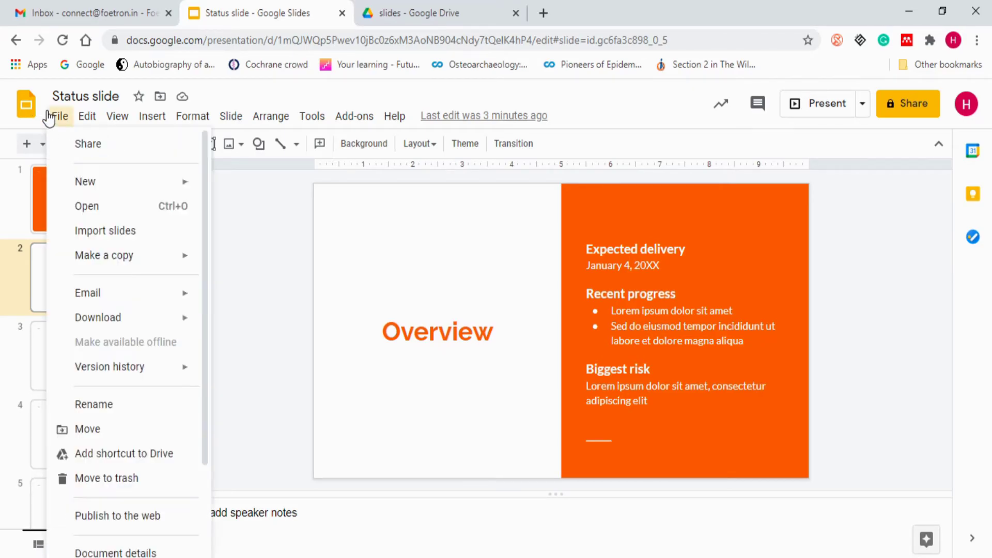
left_click(101, 478)
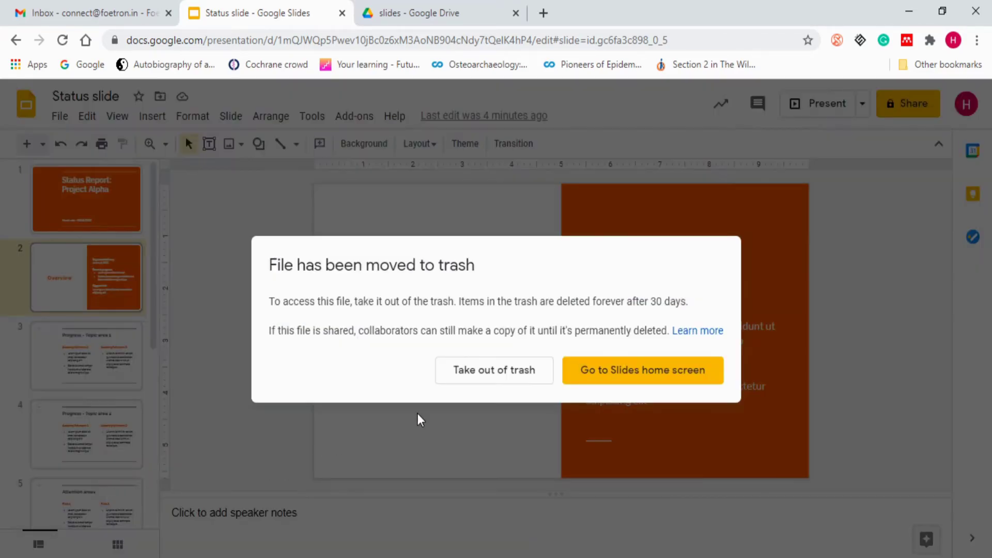
left_click(603, 374)
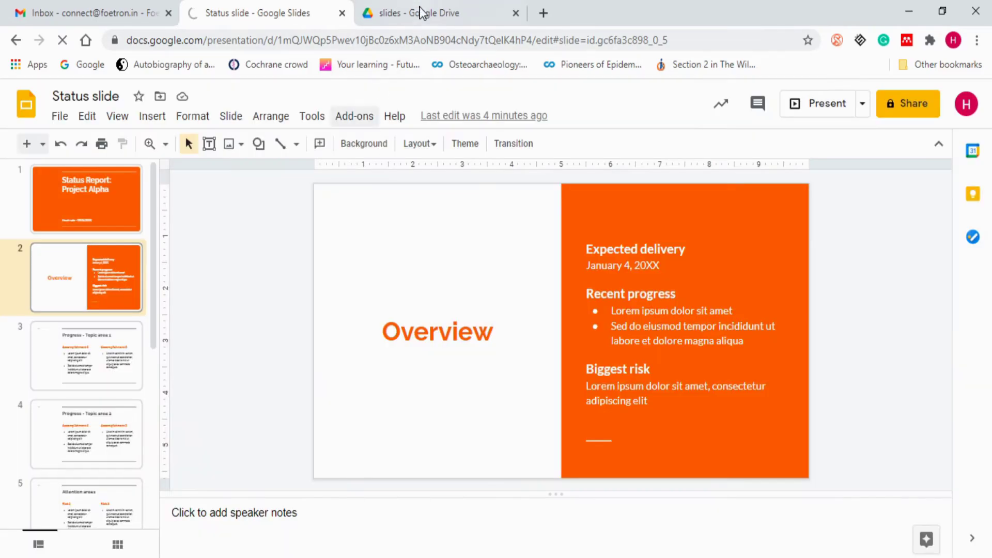
Step: Restore the Status slide file from the trash in Google Drive and reopen it from the Slides home screen
left_click(421, 11)
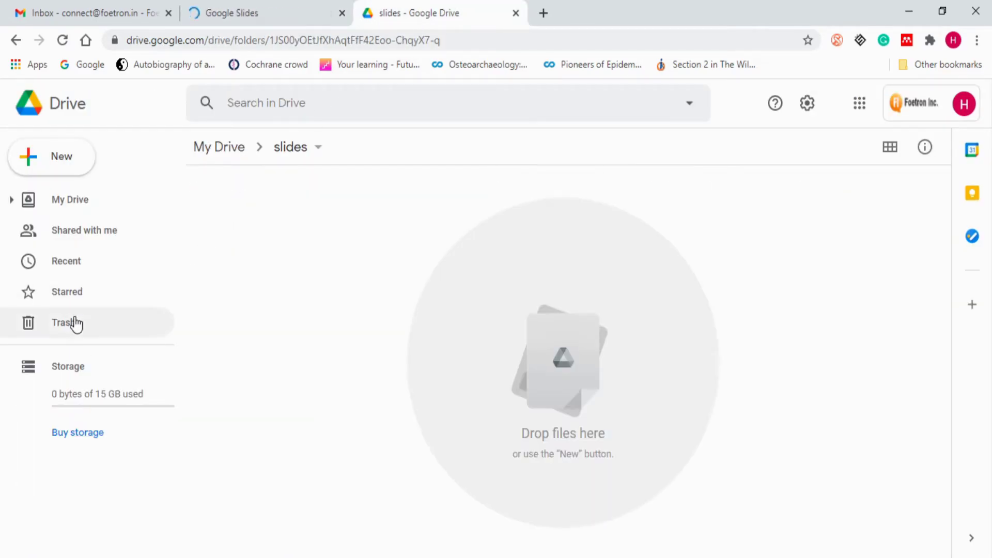
left_click(76, 324)
left_click(73, 325)
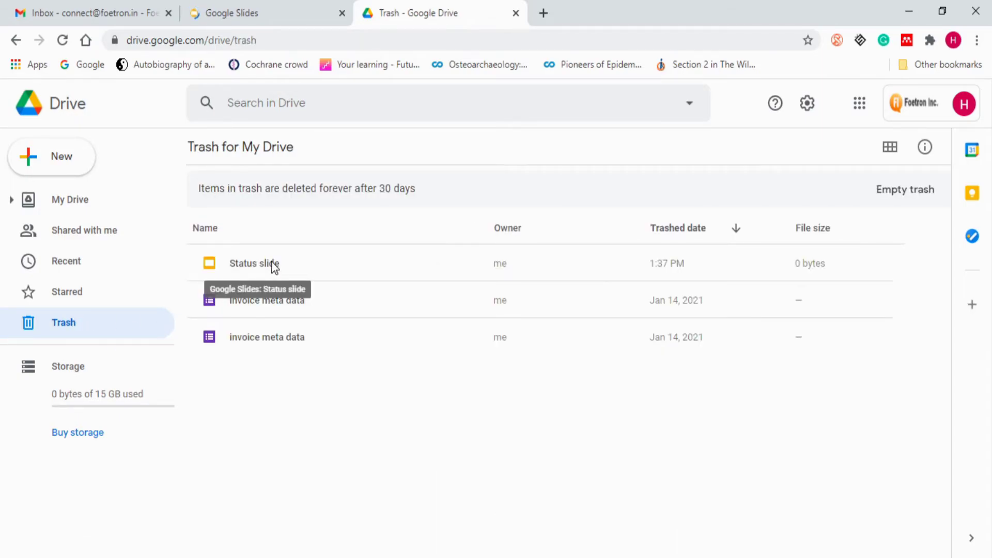
left_click(272, 261)
right_click(273, 262)
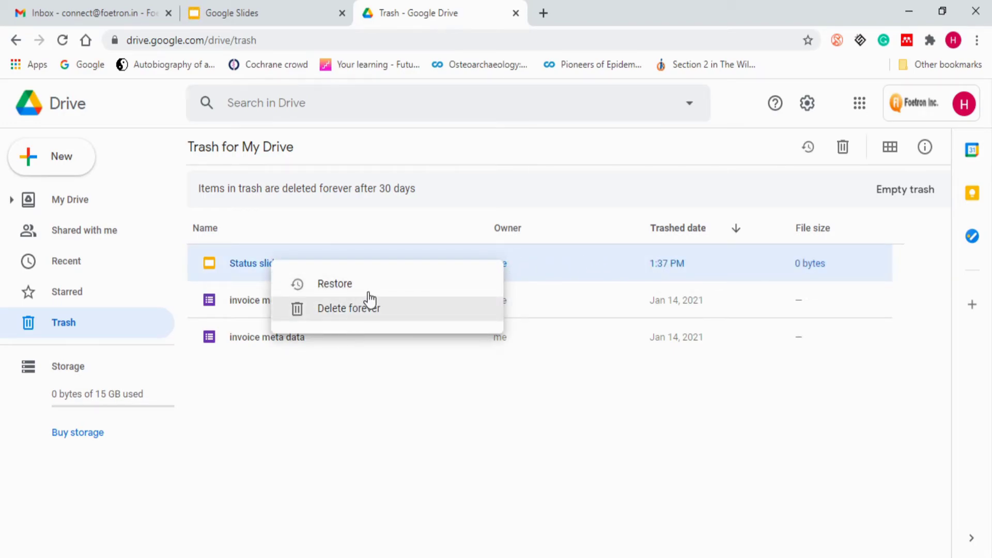
left_click(378, 288)
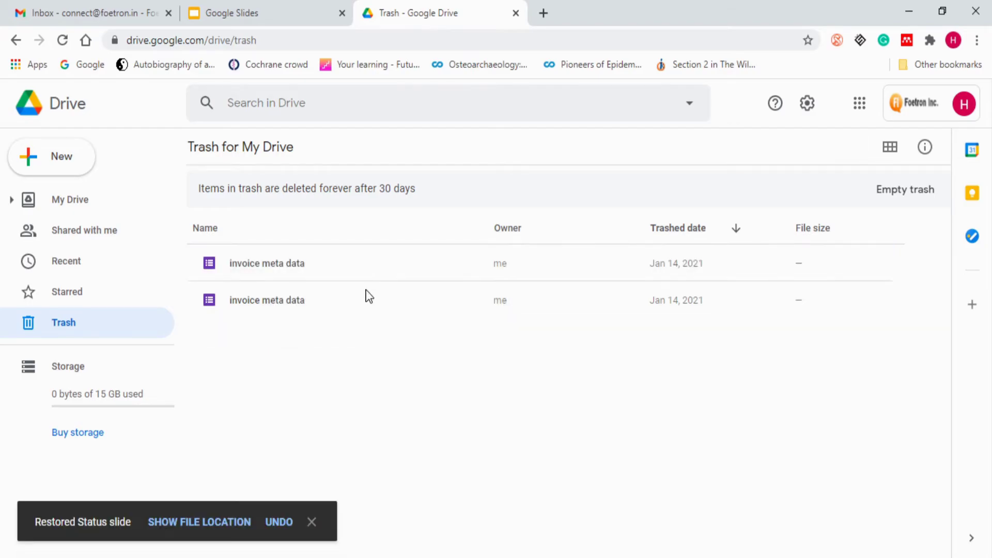
left_click(289, 8)
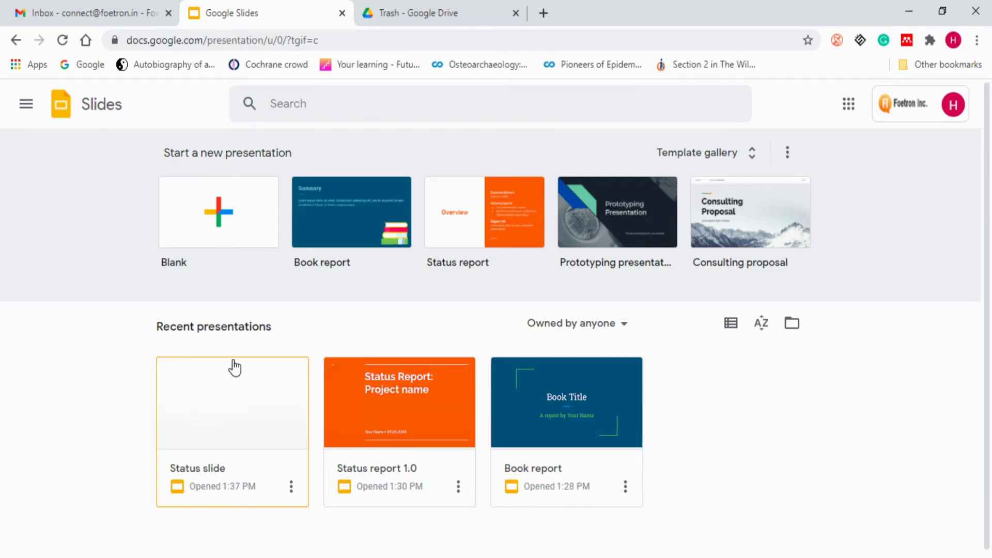
left_click(226, 431)
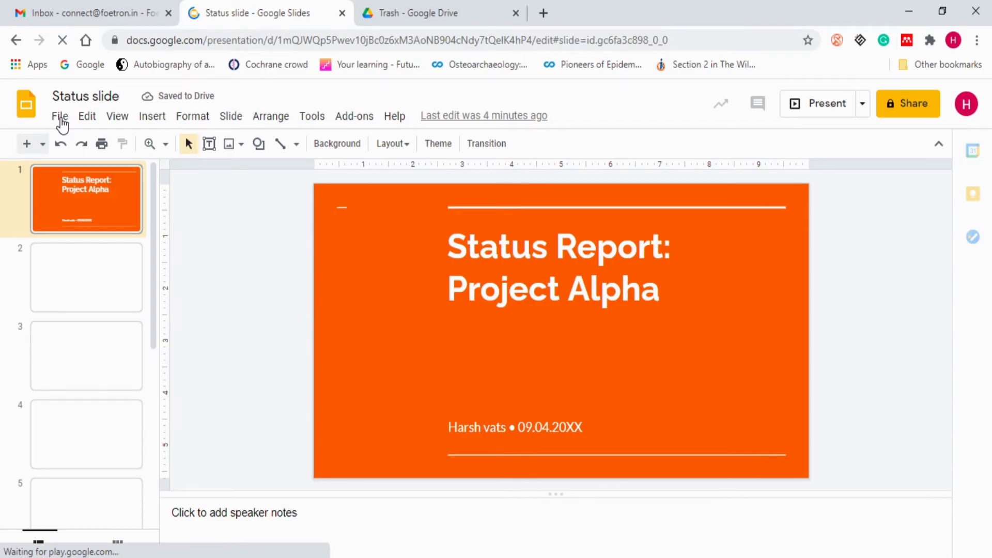
left_click(61, 120)
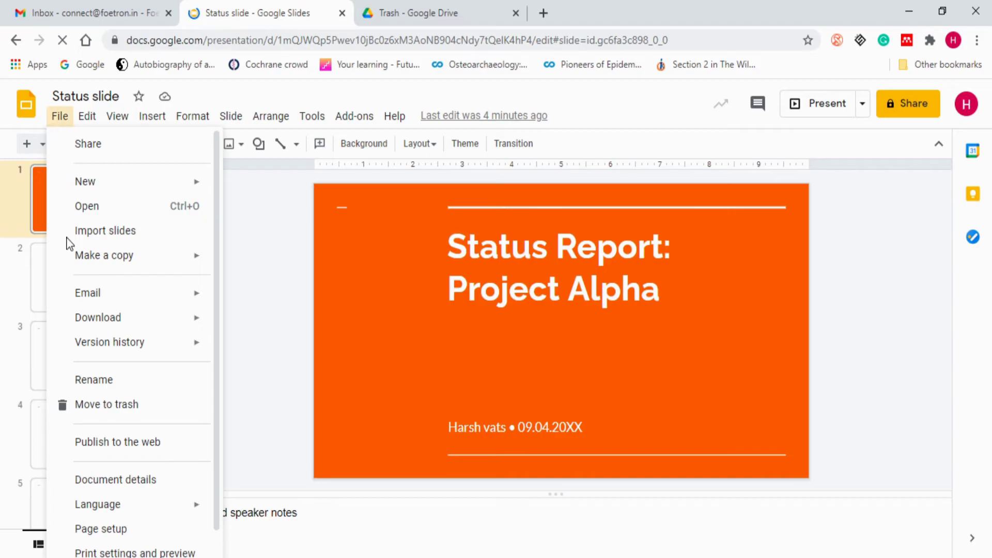
left_click(103, 453)
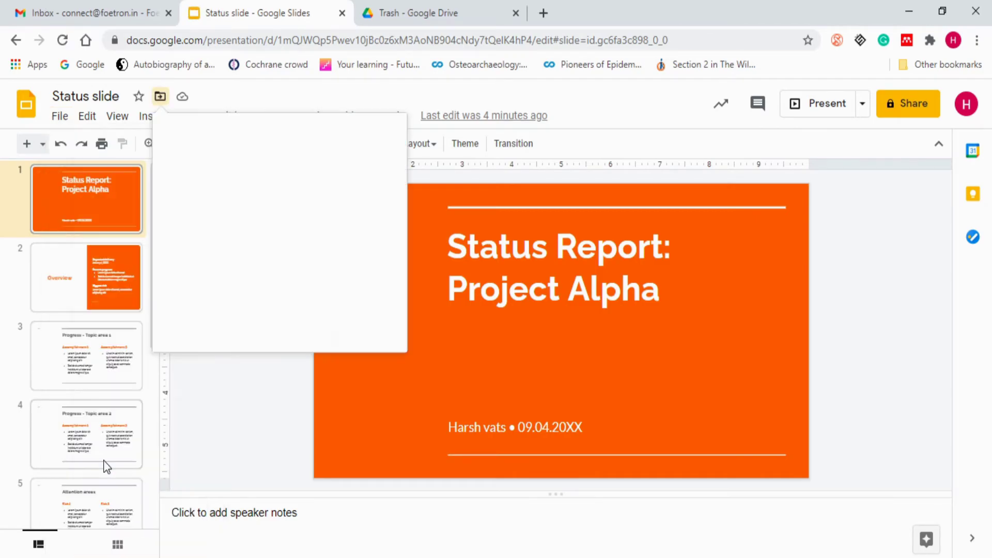
left_click(392, 130)
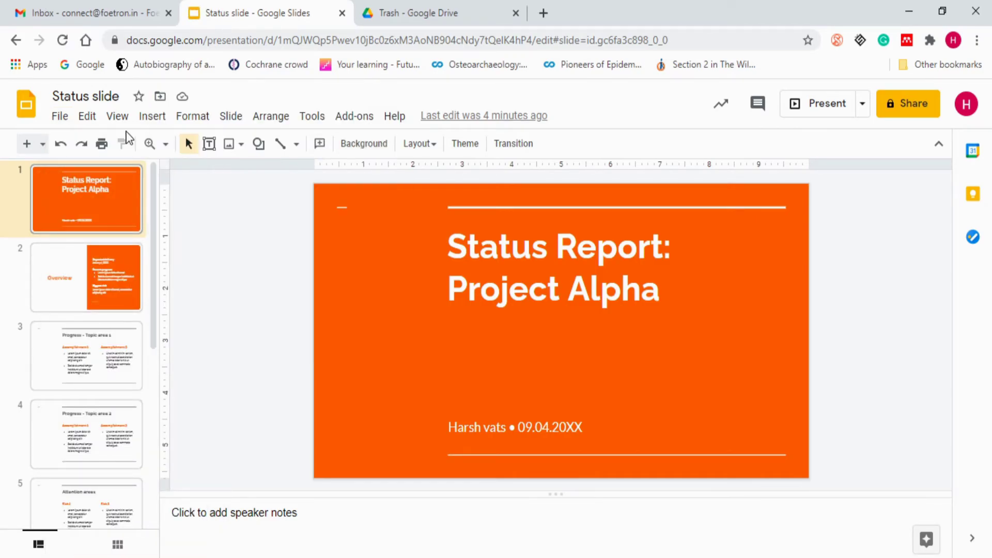
Step: Publish the presentation to the web as a link, starting the slideshow on load and restarting it after the last slide
left_click(60, 117)
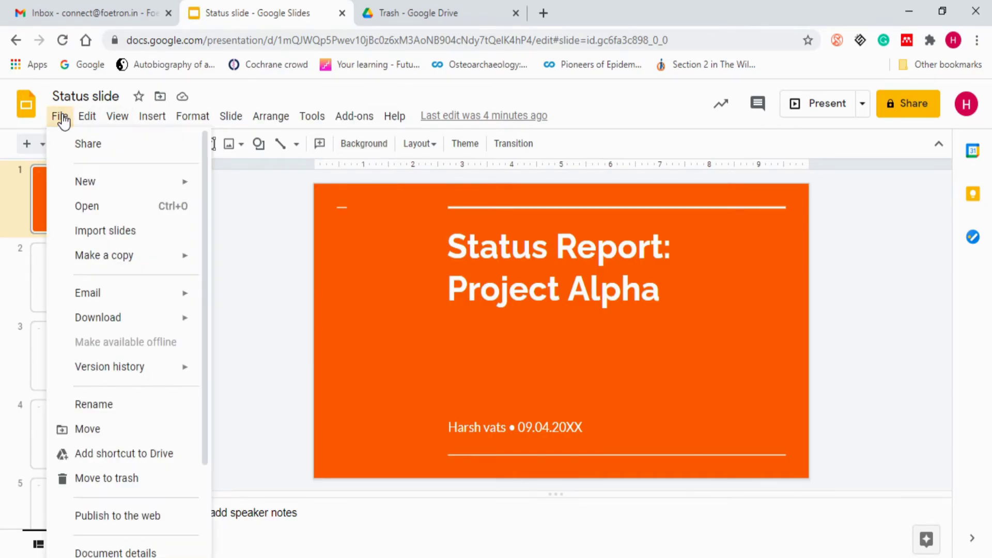
left_click(104, 515)
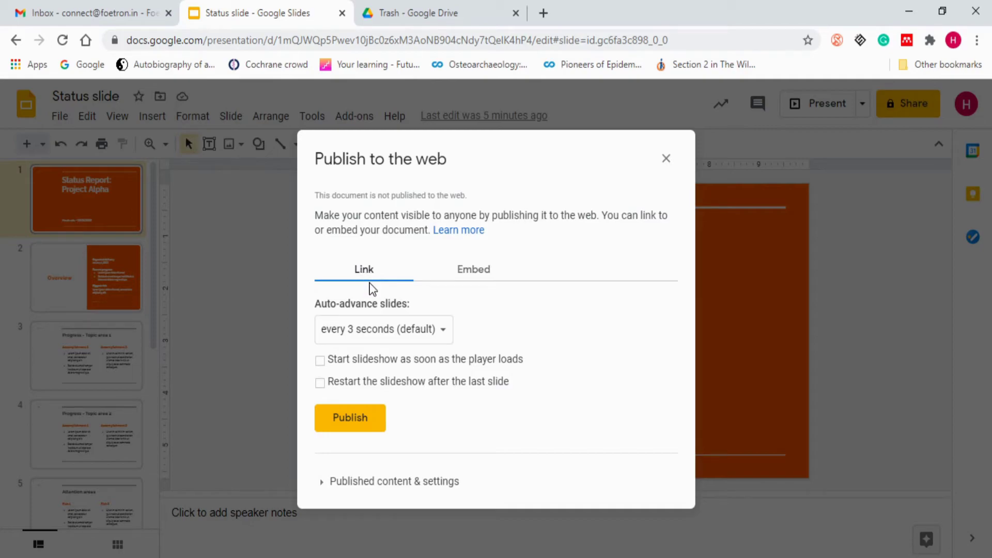
left_click(321, 362)
left_click(321, 381)
left_click(352, 423)
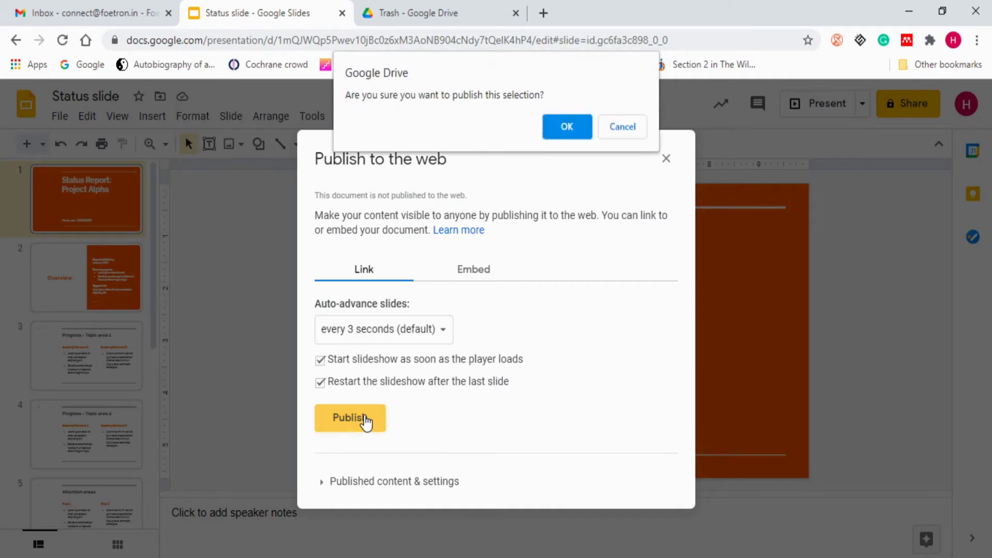
left_click(569, 133)
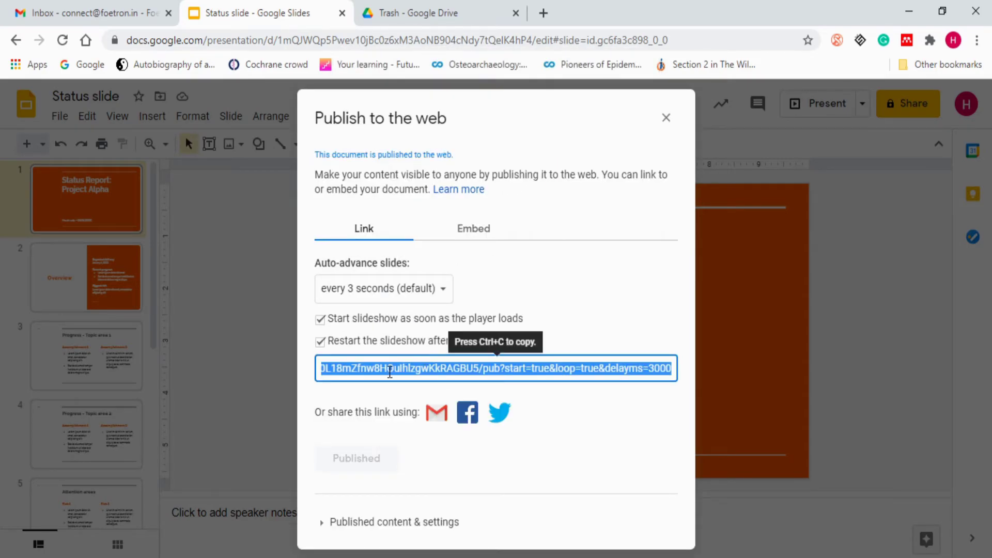
Step: Copy the published presentation's link and open it in a new browser tab
right_click(389, 372)
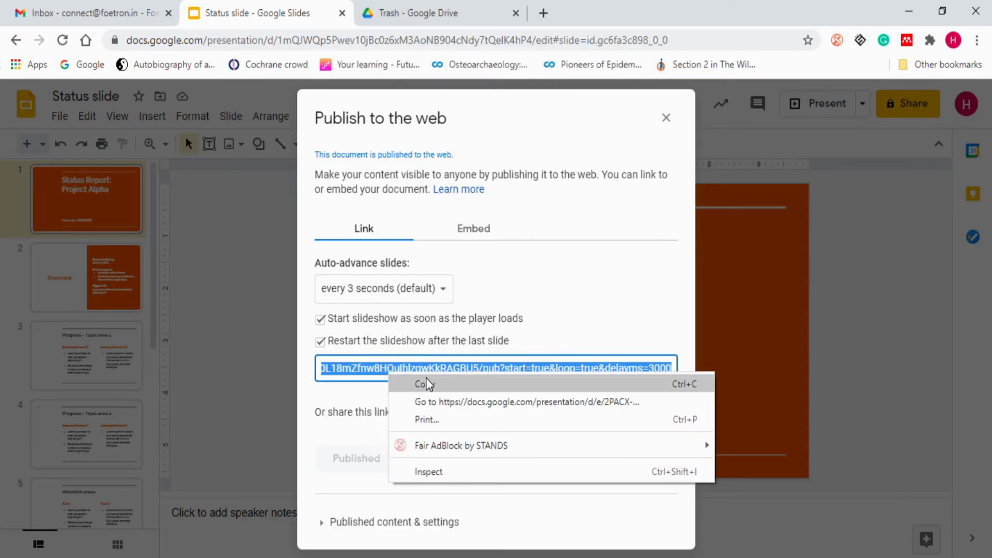
left_click(425, 383)
left_click(543, 14)
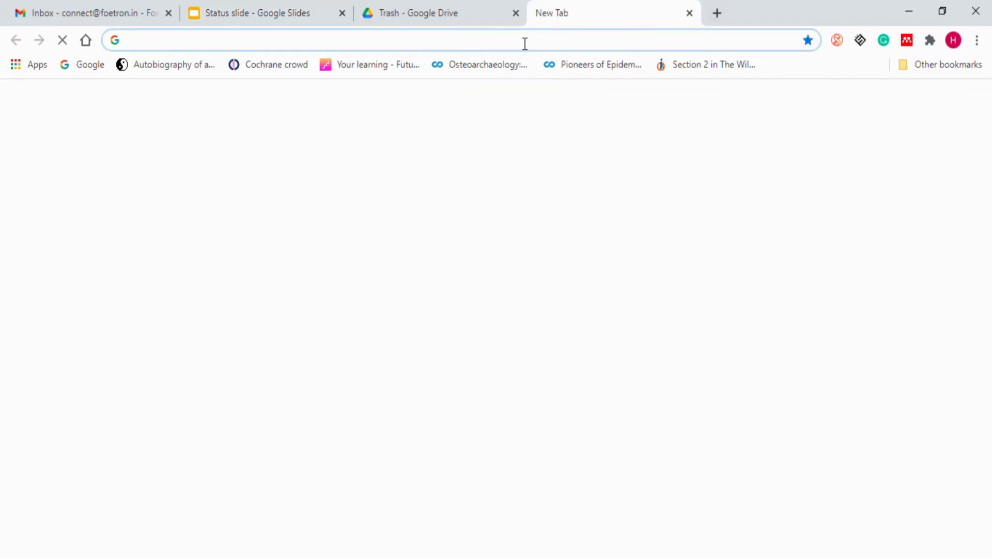
key("ctrl+v")
key("Return")
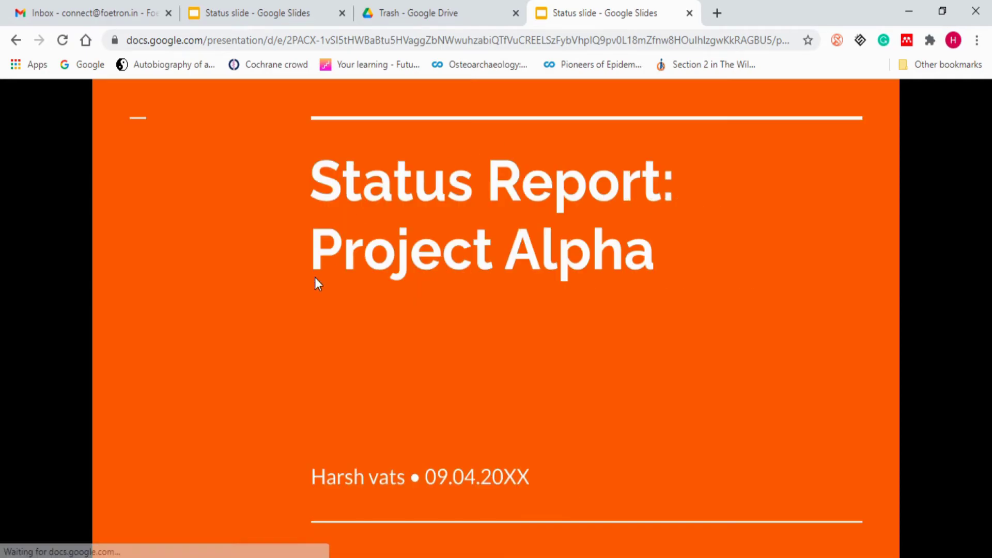
Step: Pause the published slideshow on slide 1 and close its browser tab
mouse_move(150, 521)
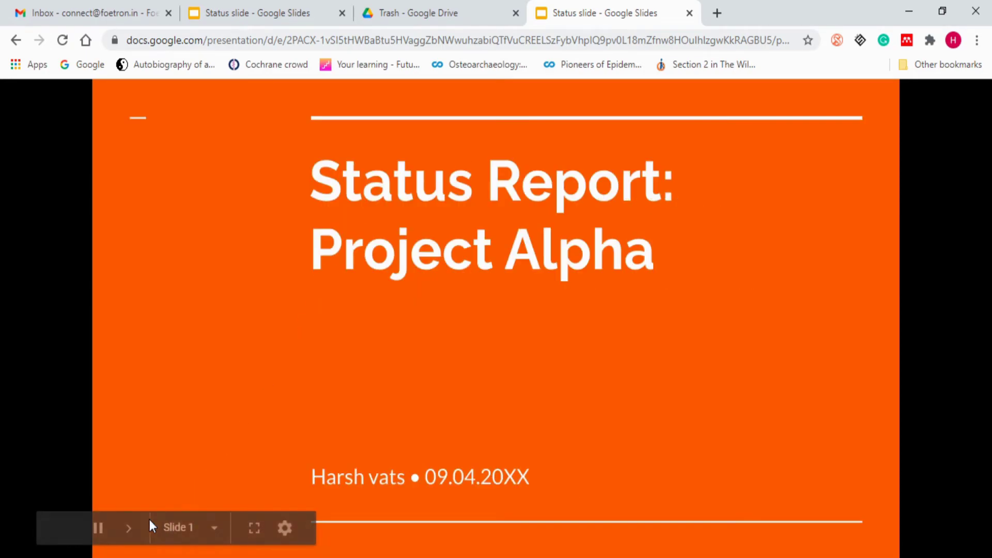
left_click(103, 527)
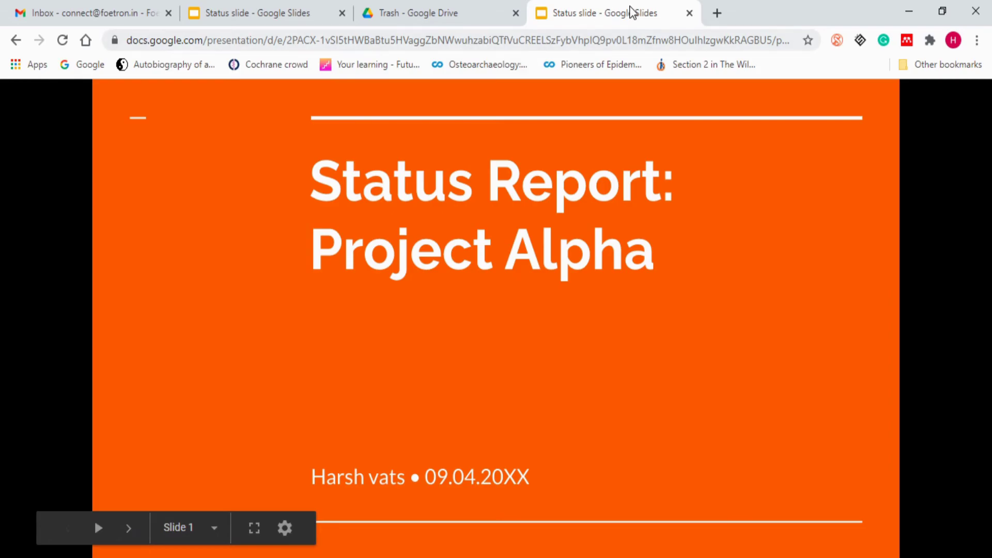
left_click(691, 13)
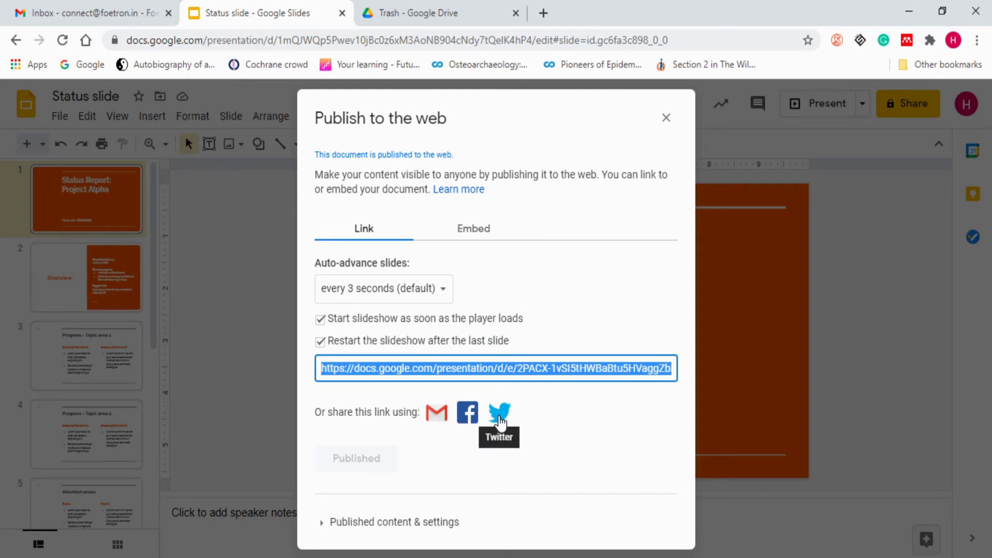
Step: Copy the published presentation's embed code at medium size (960x569) and close the web publishing settings
left_click(365, 363)
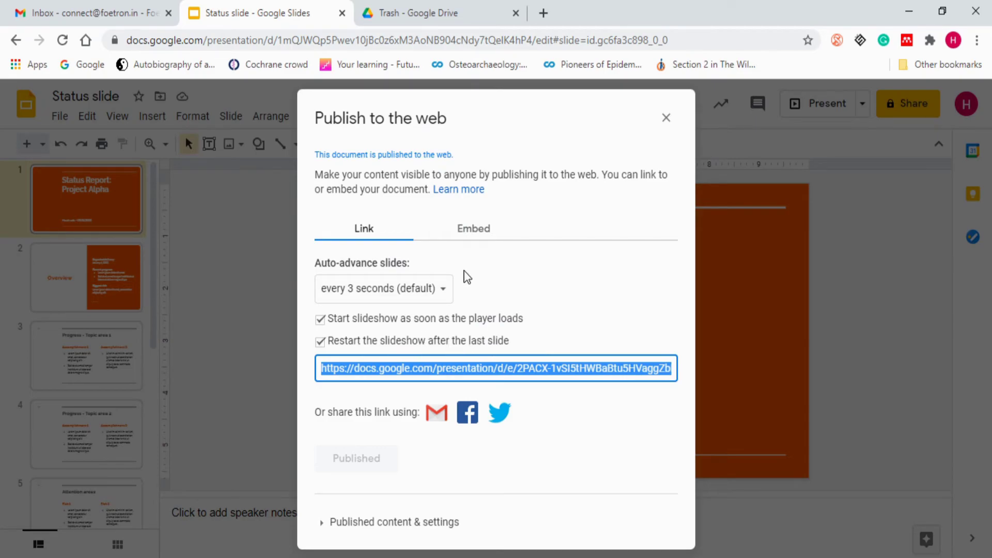
left_click(474, 233)
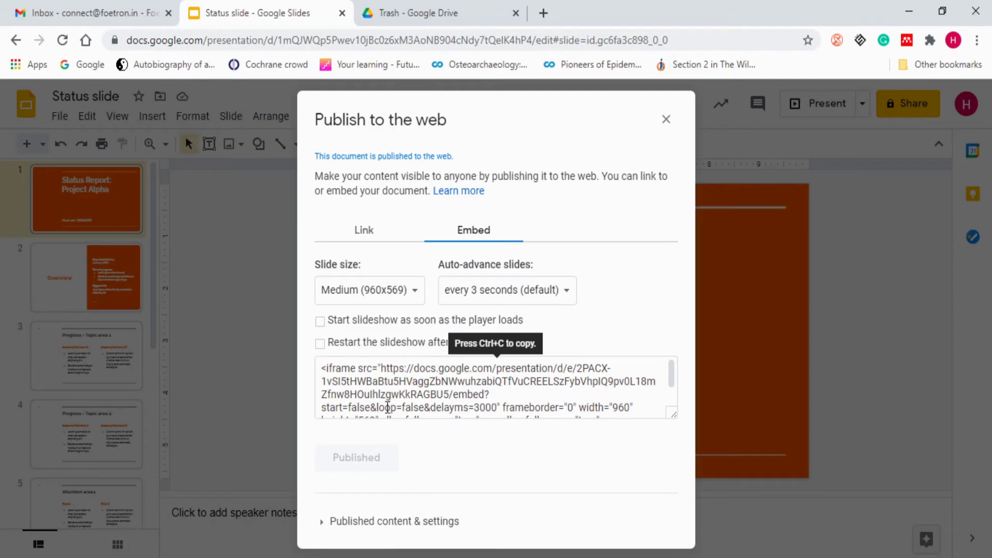
scroll(387, 408, "down", 1)
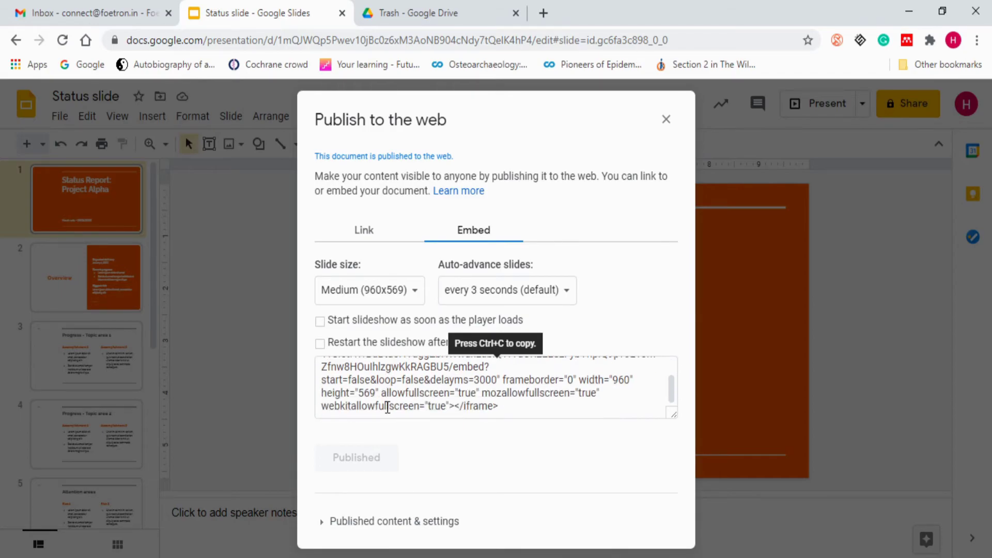
scroll(388, 408, "up", 1)
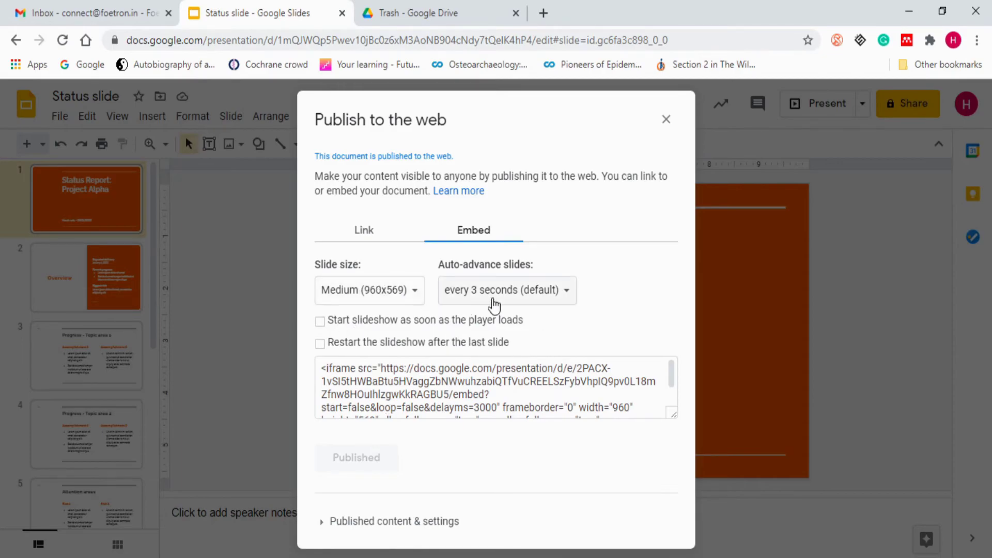
left_click(469, 364)
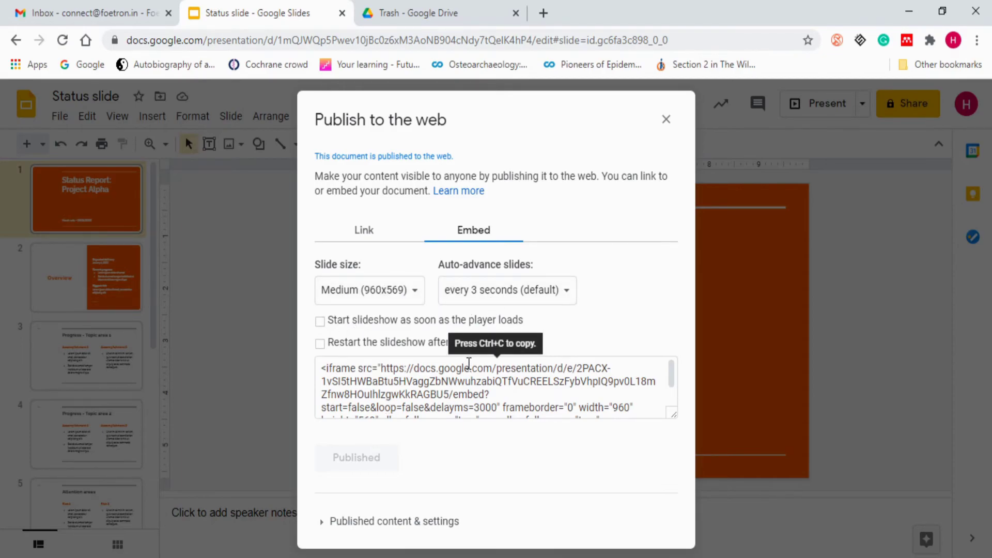
left_click(361, 364)
left_click(394, 414)
key("ctrl+c")
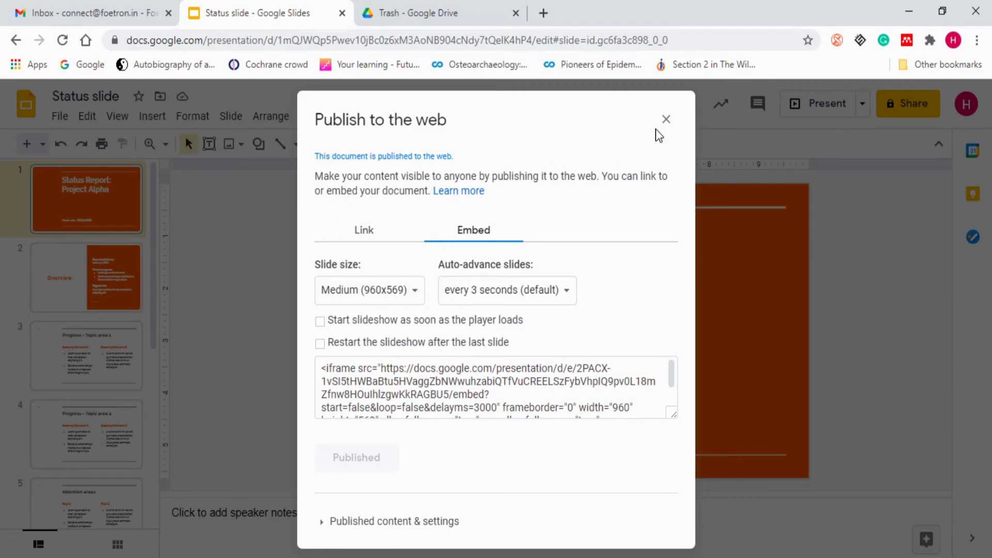
key("Escape")
Step: View the presentation's document details, including its location, owner and modification time, and close them
left_click(60, 117)
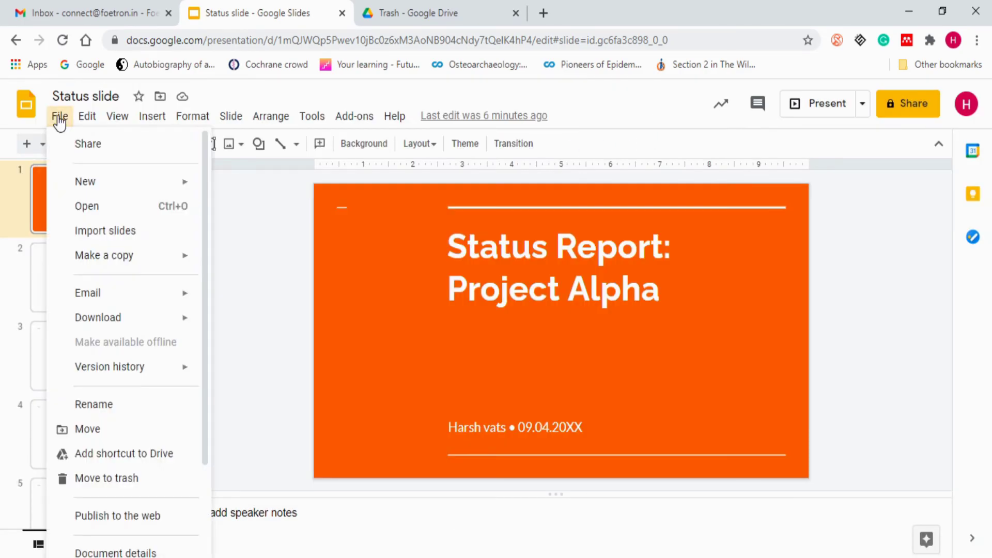
scroll(103, 504, "down", 2)
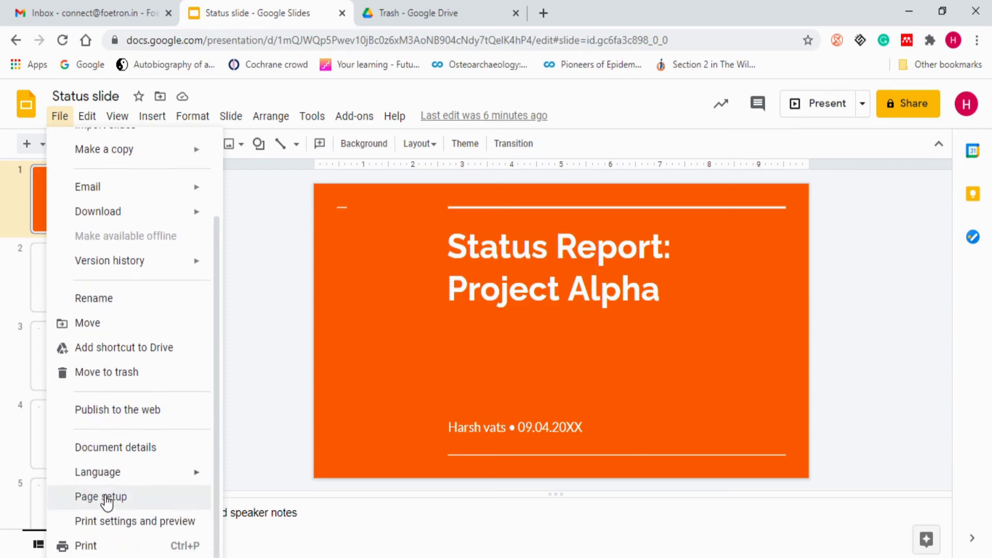
left_click(151, 448)
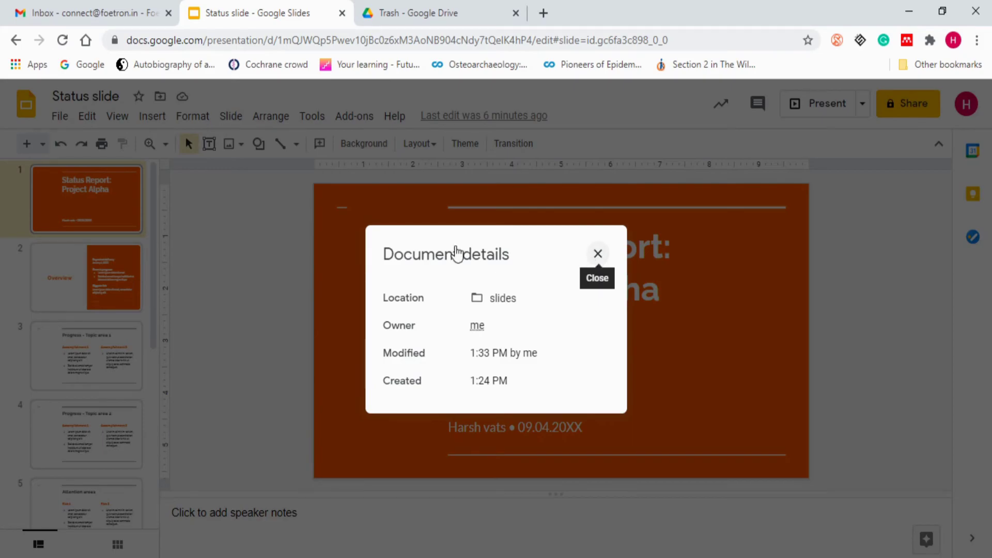
key("Escape")
Step: Browse the languages available for the presentation without choosing one
left_click(57, 120)
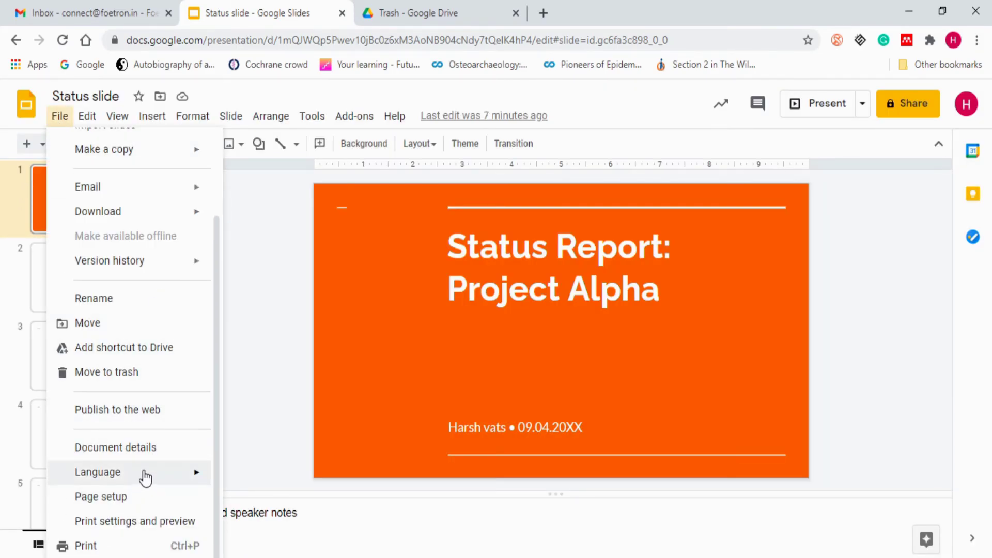
mouse_move(144, 478)
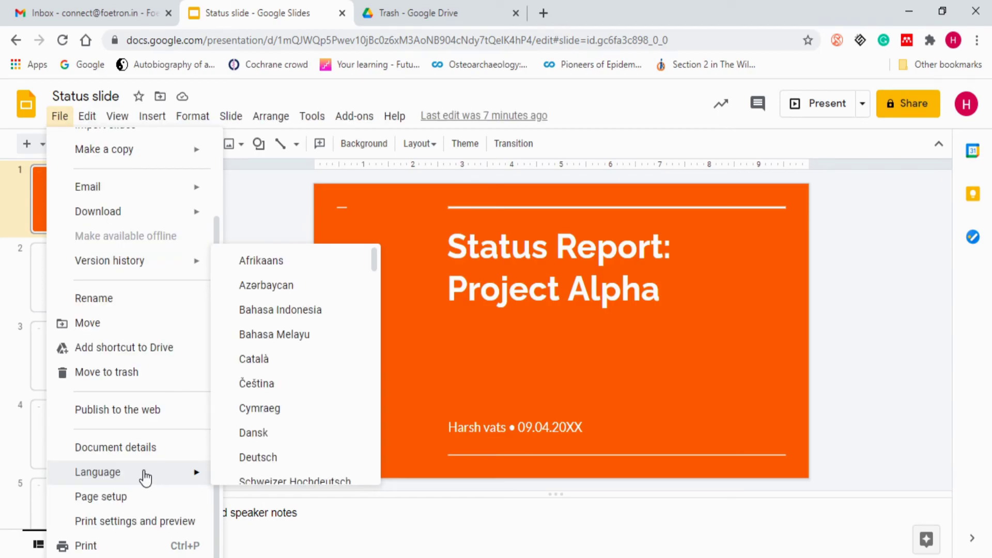
scroll(290, 423, "down", 15)
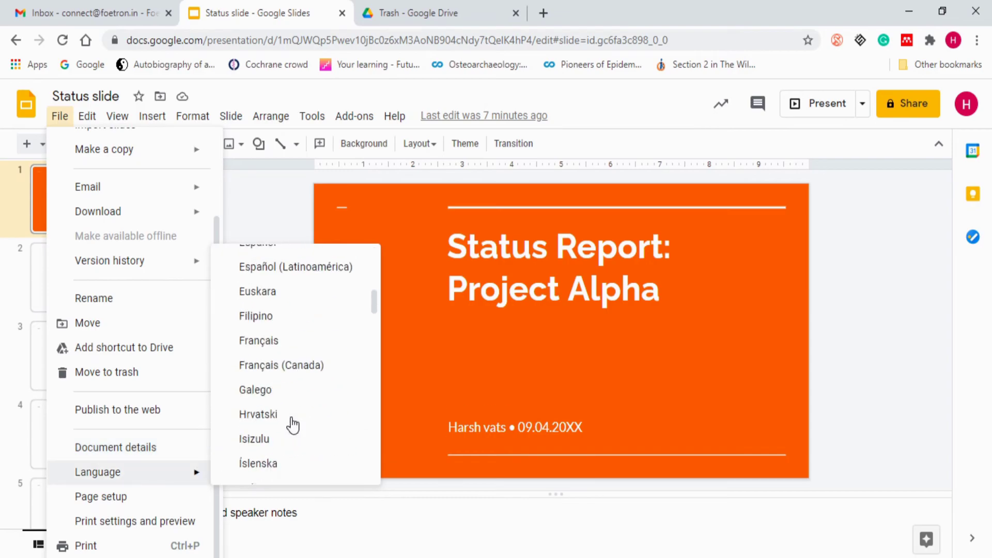
scroll(296, 422, "down", 10)
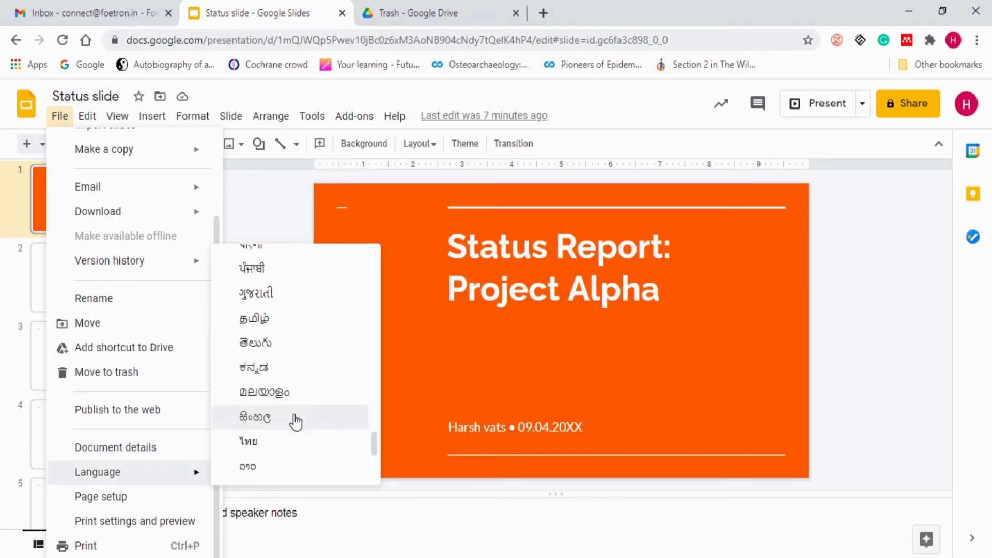
Step: Examine the page setup's slide size presets, Custom dimensions and measurement units, and close it without applying anything
left_click(100, 497)
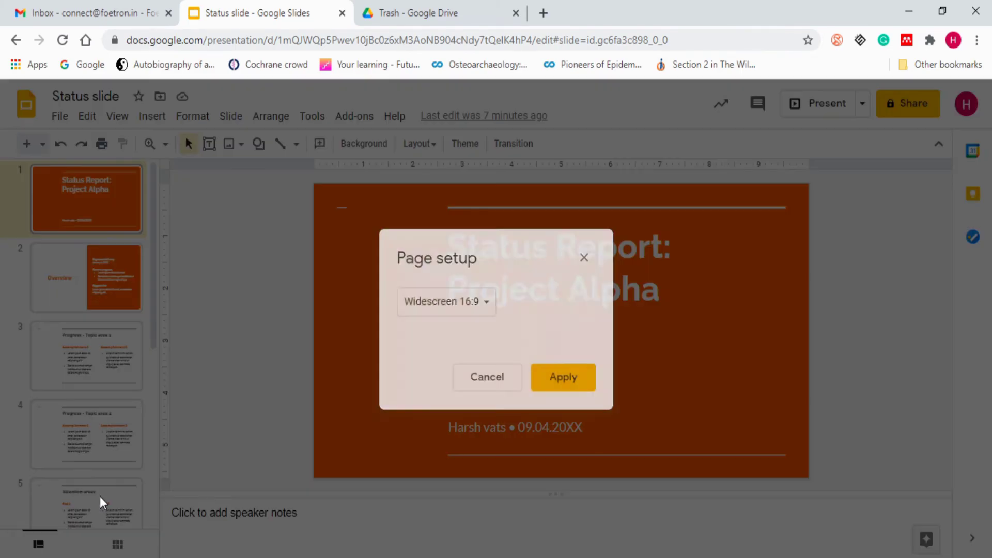
left_click(467, 310)
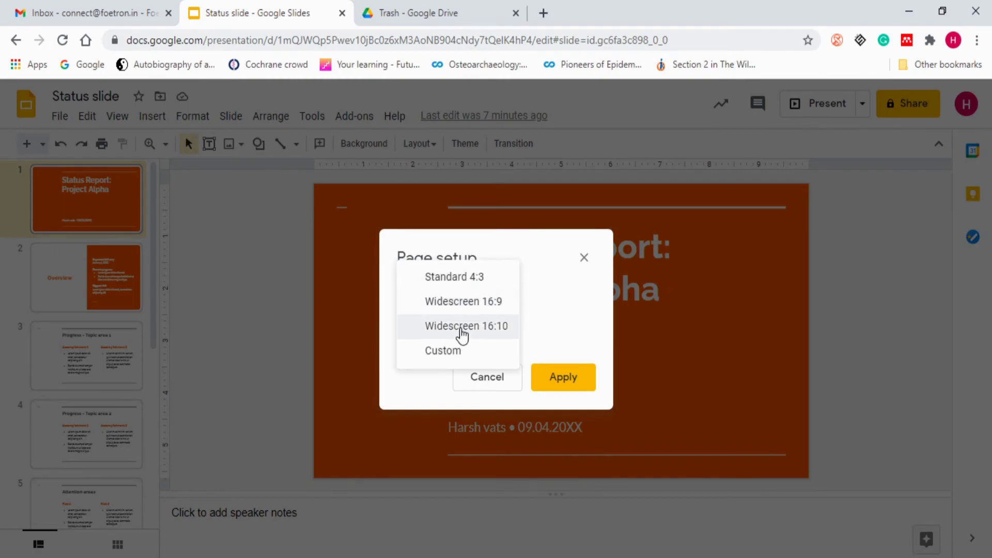
left_click(453, 363)
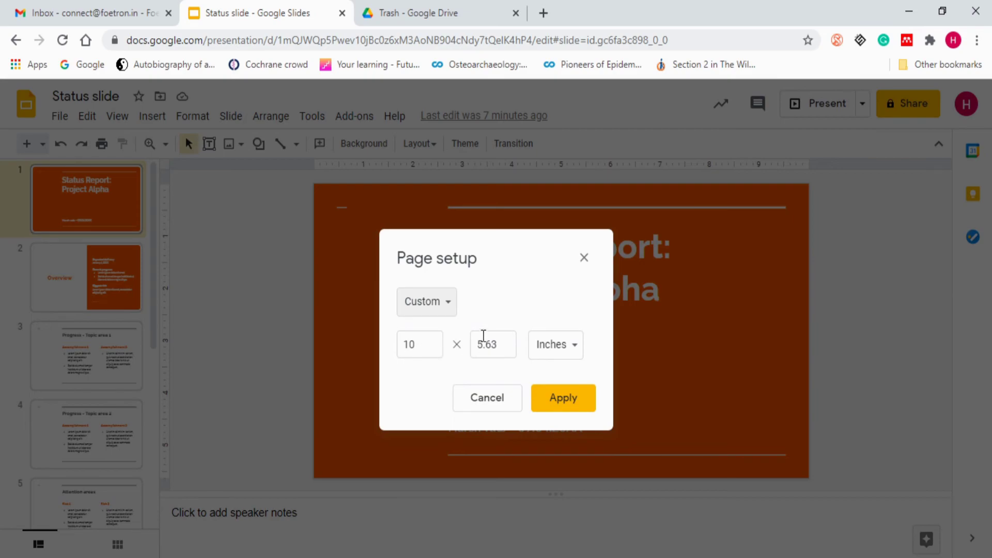
left_click(573, 346)
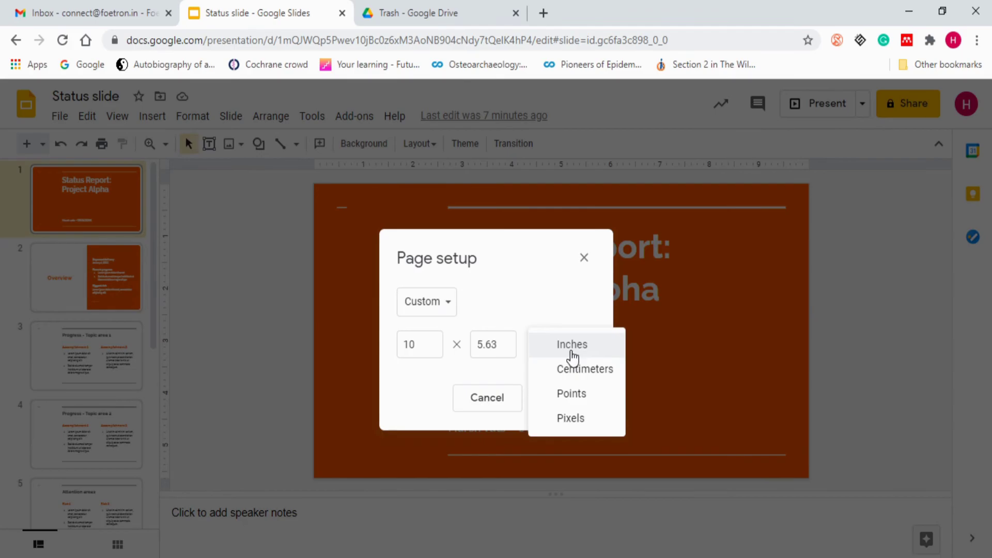
left_click(585, 258)
Step: Open the print settings and preview for the presentation
left_click(58, 116)
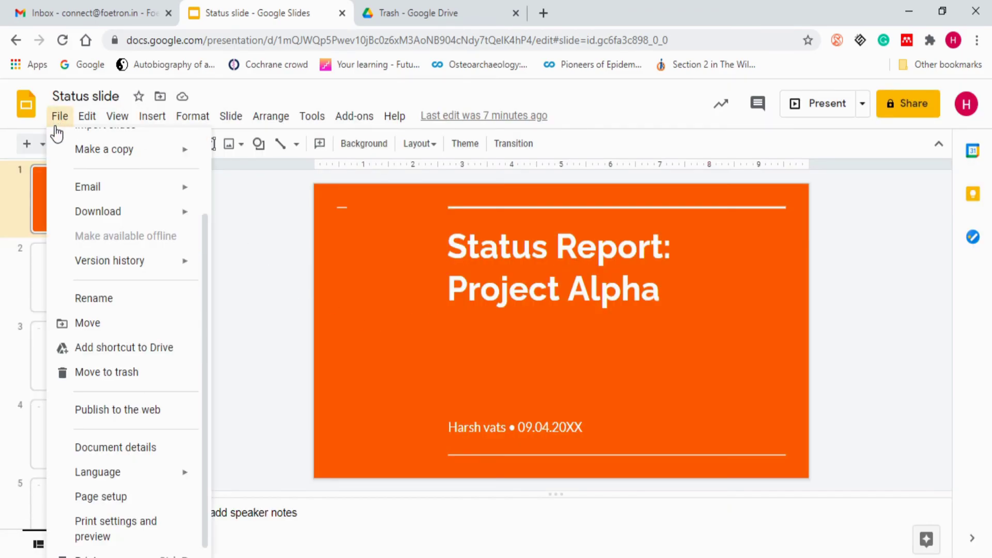
left_click(95, 522)
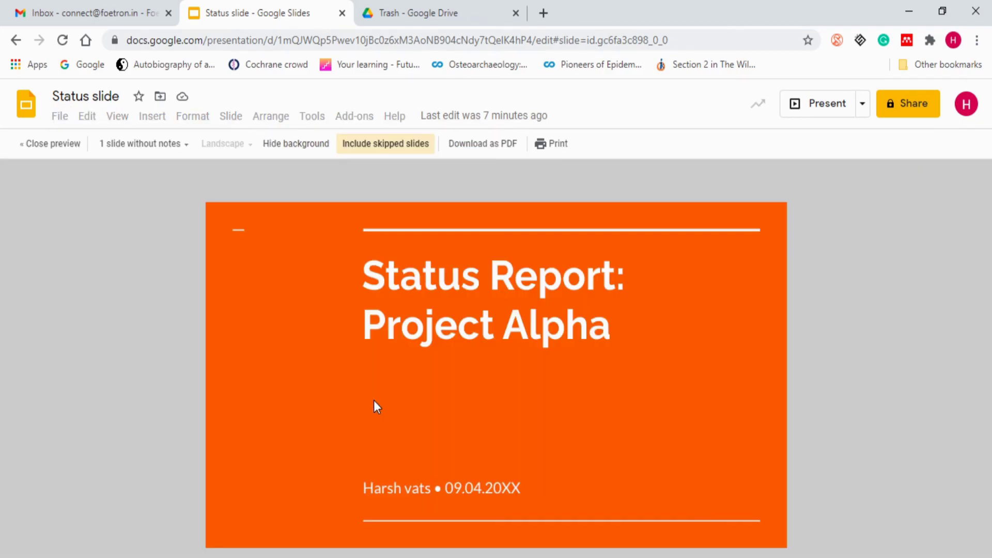